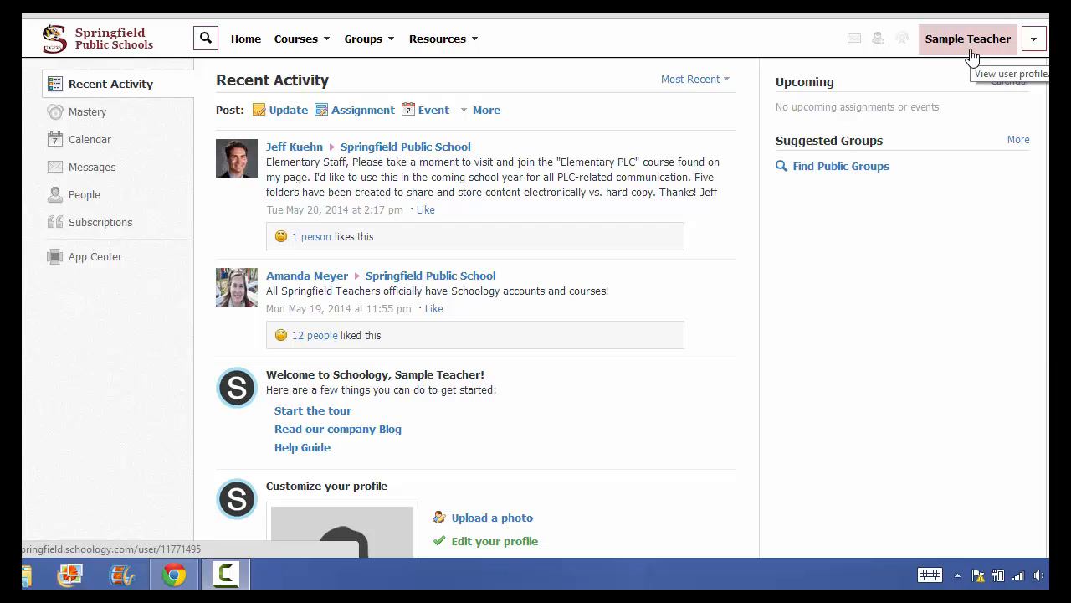
Open the user profile and upload the MrBean image file as the profile picture.
click(972, 55)
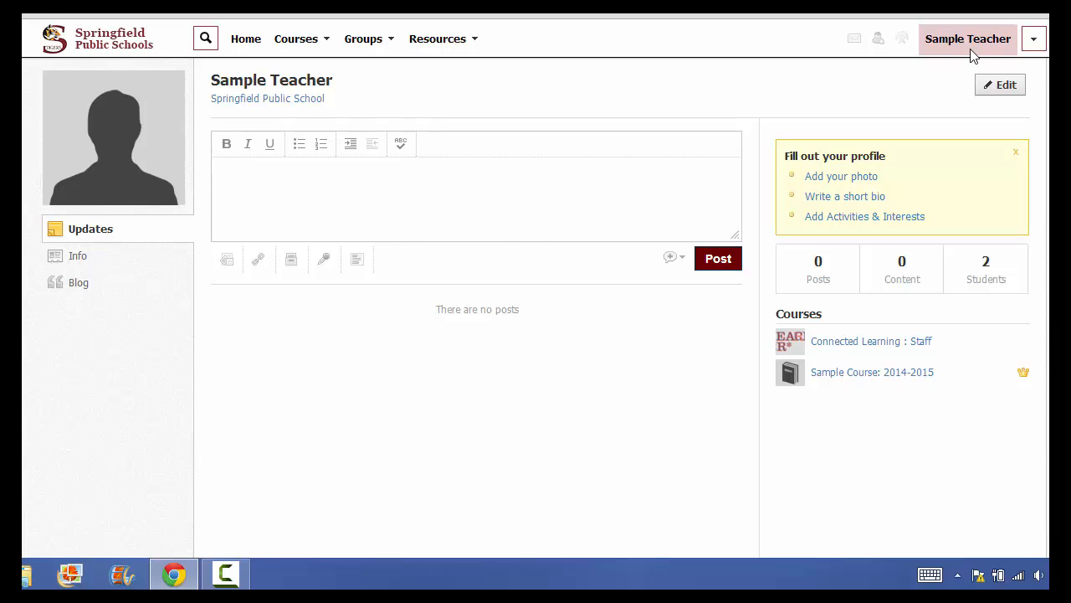
mouse_move(134, 167)
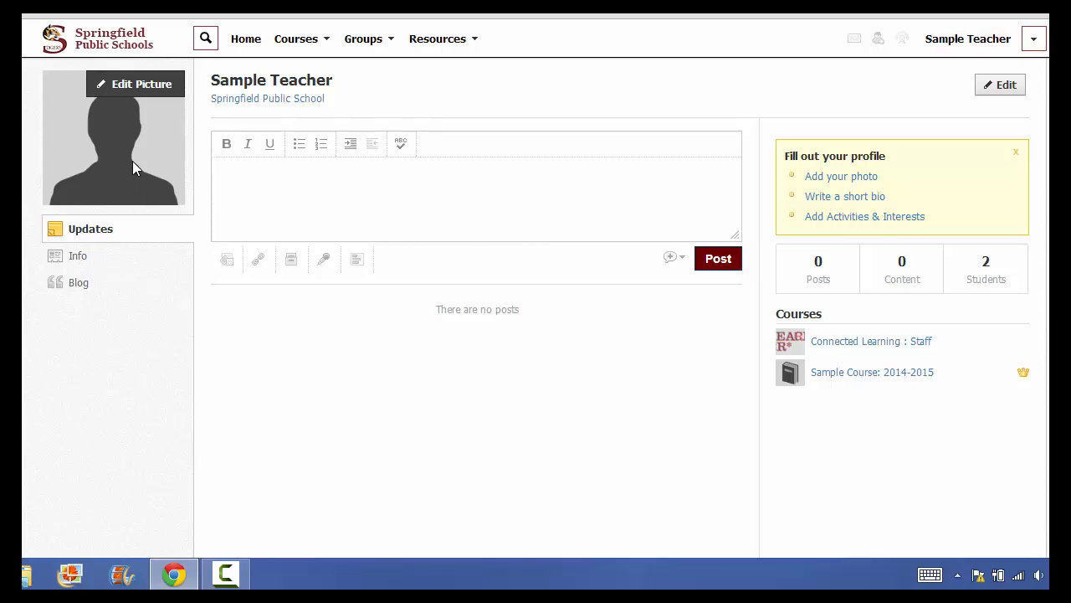
click(151, 97)
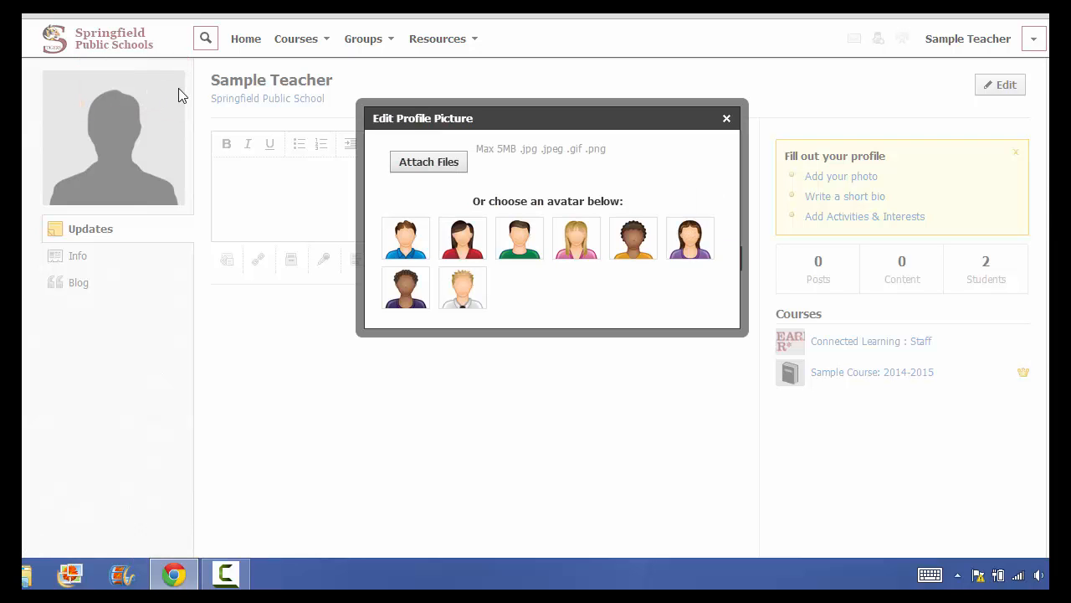
click(441, 166)
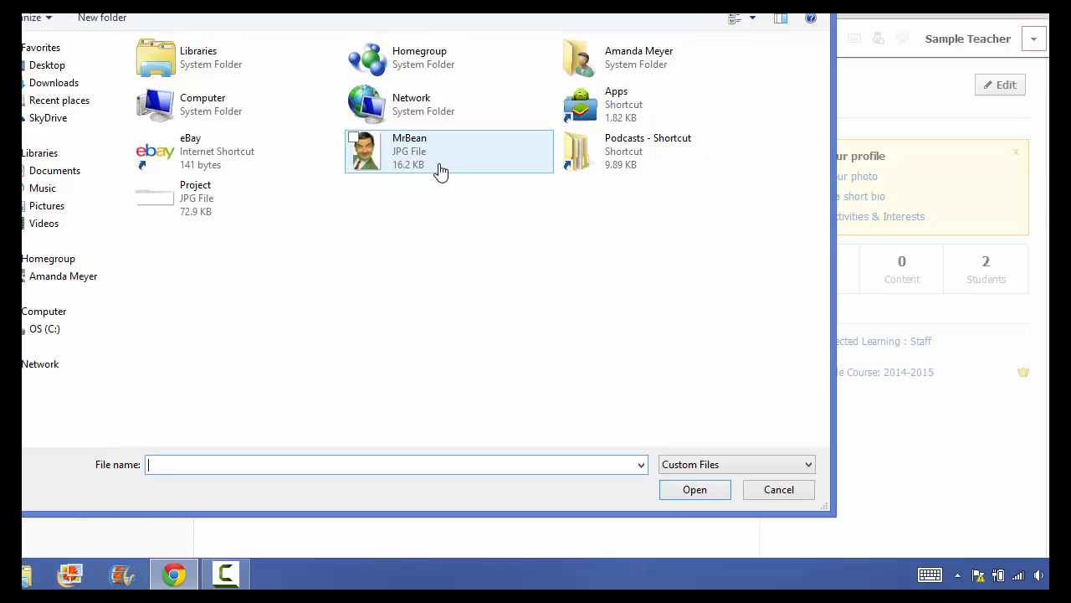
click(369, 159)
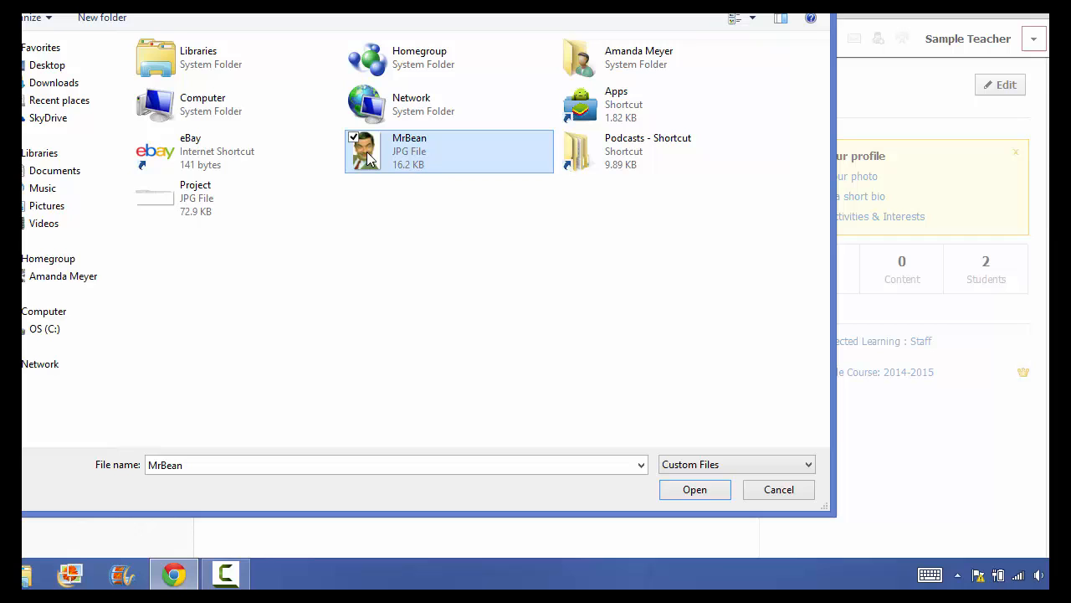
click(695, 489)
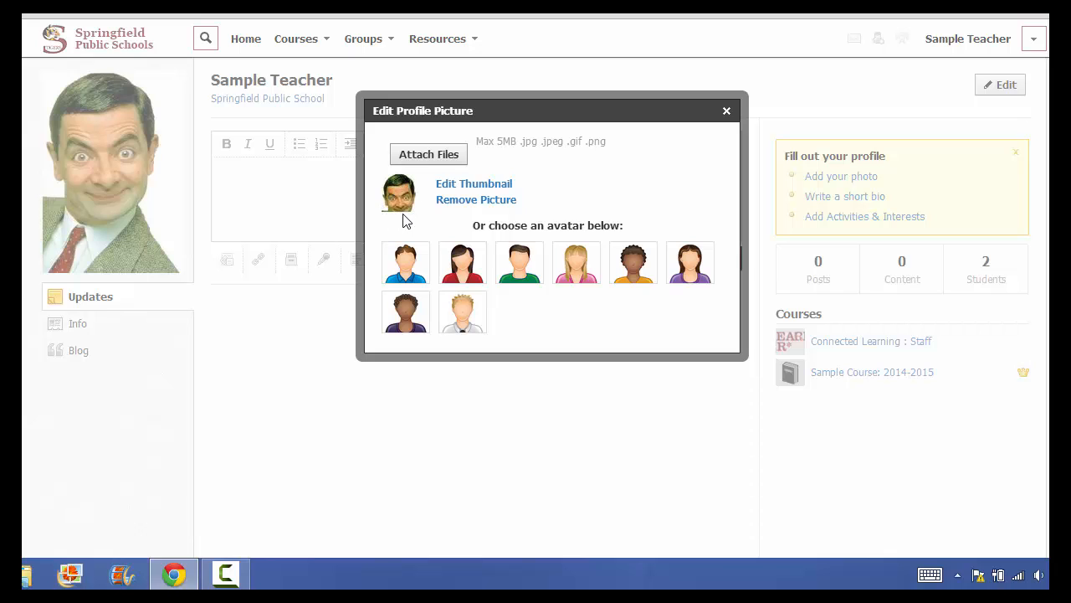
Crop the profile thumbnail to the picture's full width, covering the whole head from just below the top edge.
click(473, 187)
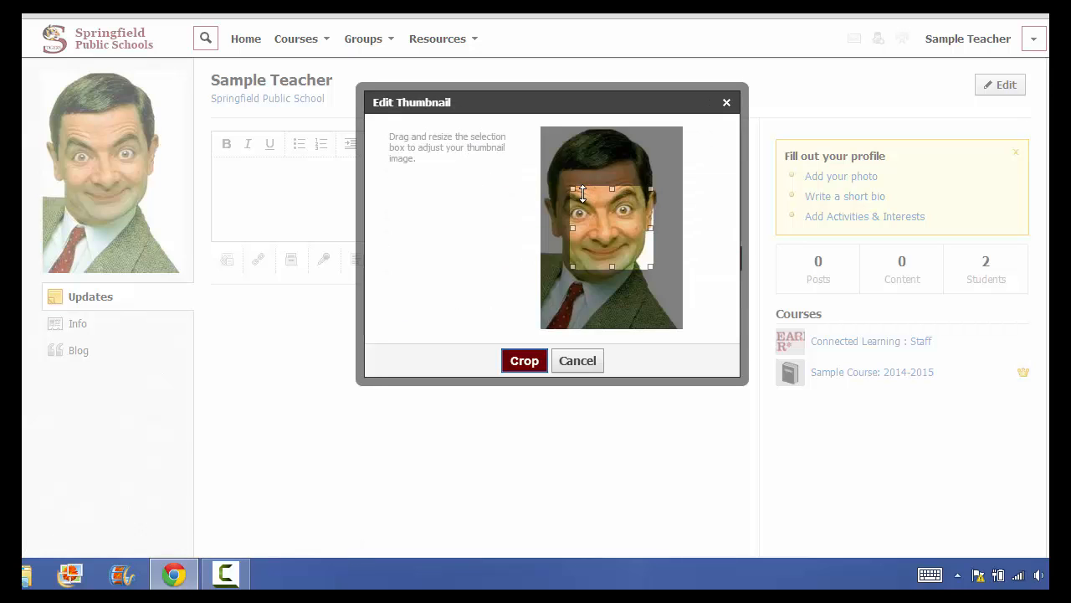
drag(573, 188, 542, 146)
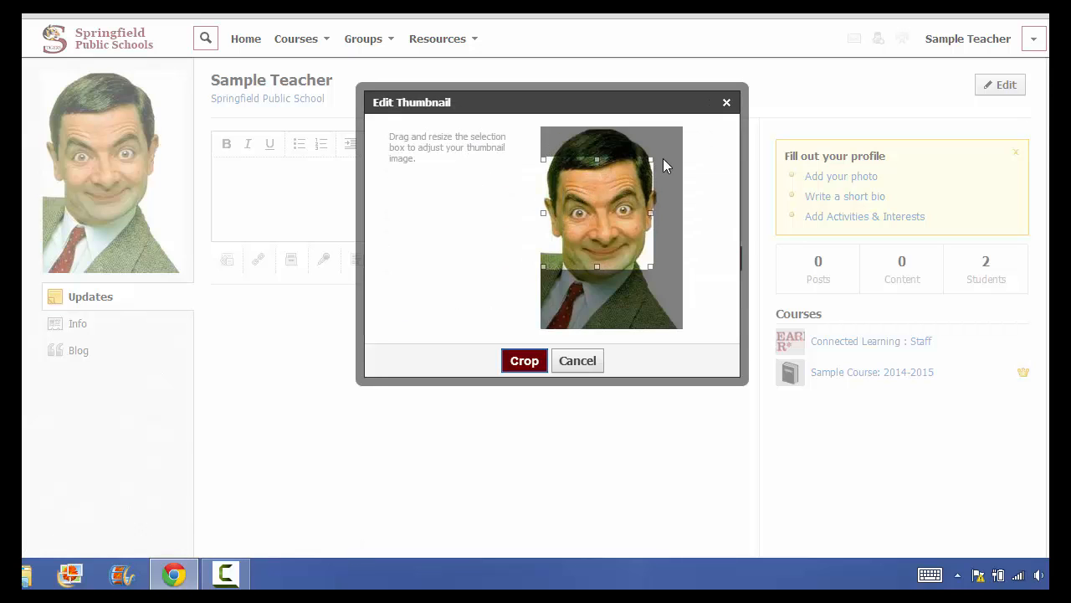
drag(653, 156, 693, 131)
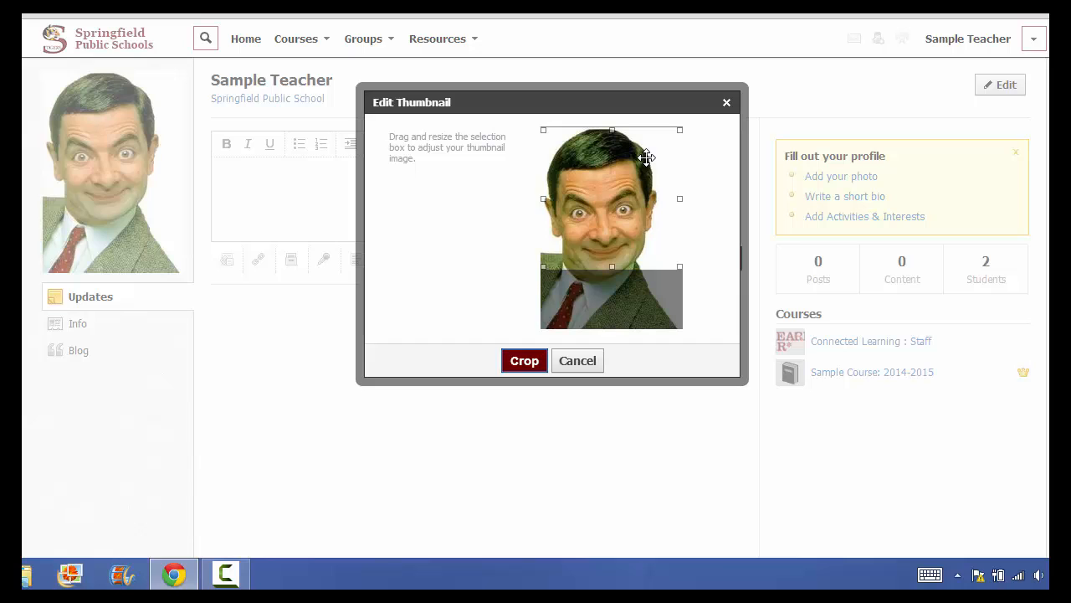
drag(638, 170, 636, 179)
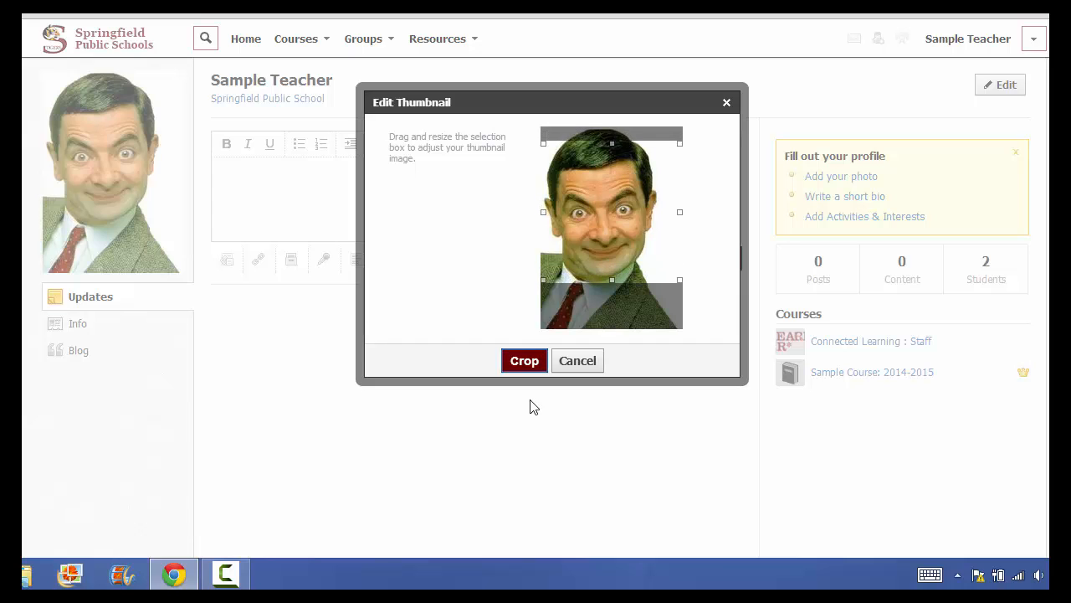
click(525, 371)
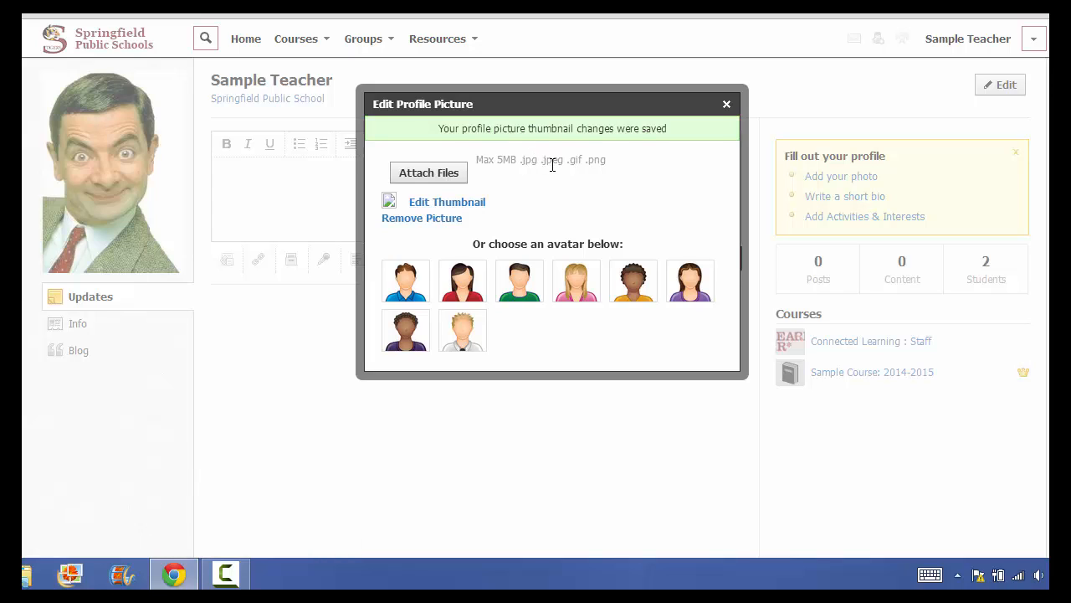
Re-crop the profile thumbnail to a square around the face from forehead to chin and close the picture editor.
click(479, 205)
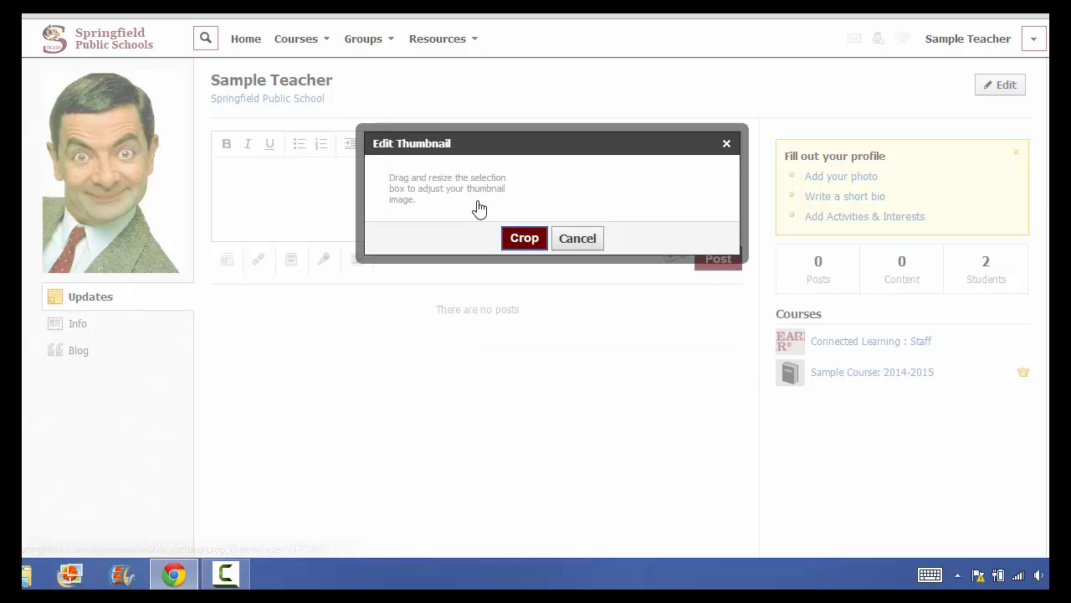
drag(599, 205, 578, 191)
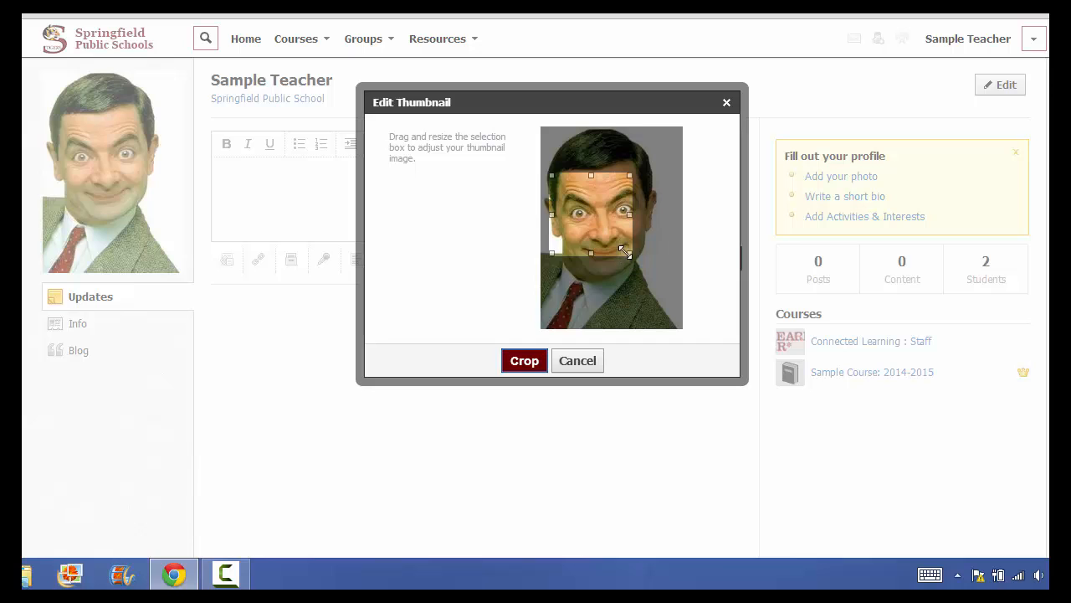
drag(632, 256, 658, 280)
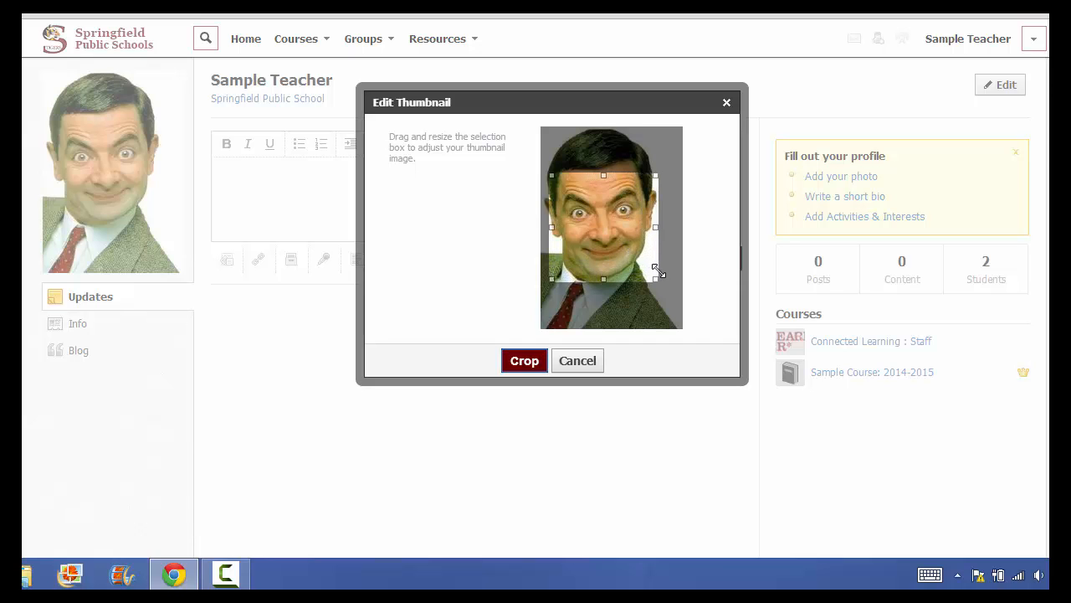
click(509, 365)
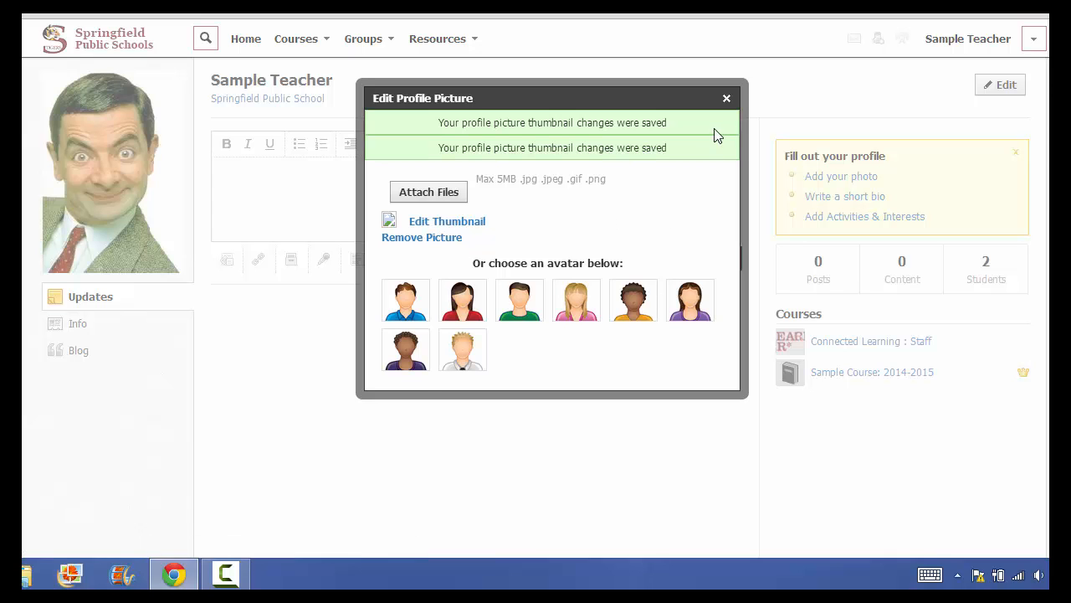
click(727, 99)
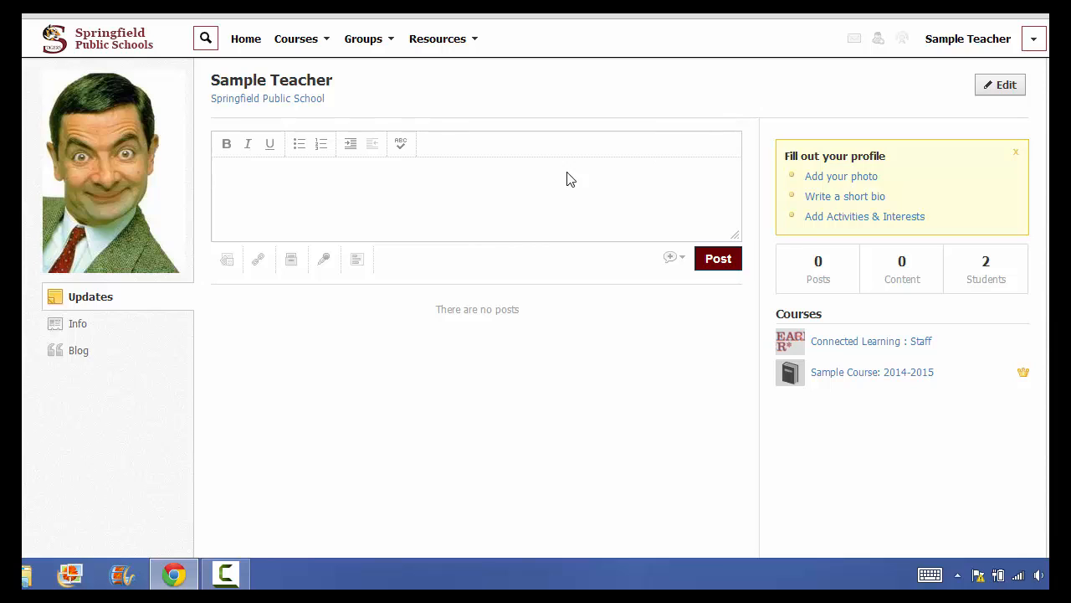
Open the short bio form to examine the About Me fields and learner types, and view the Interests & Activities section.
mouse_move(92, 131)
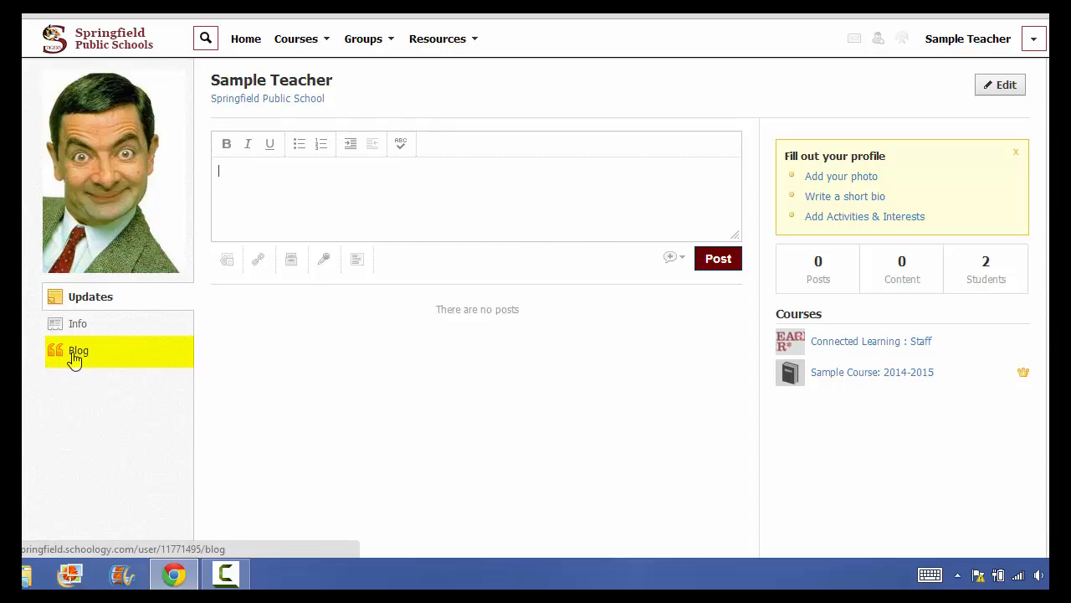
click(848, 202)
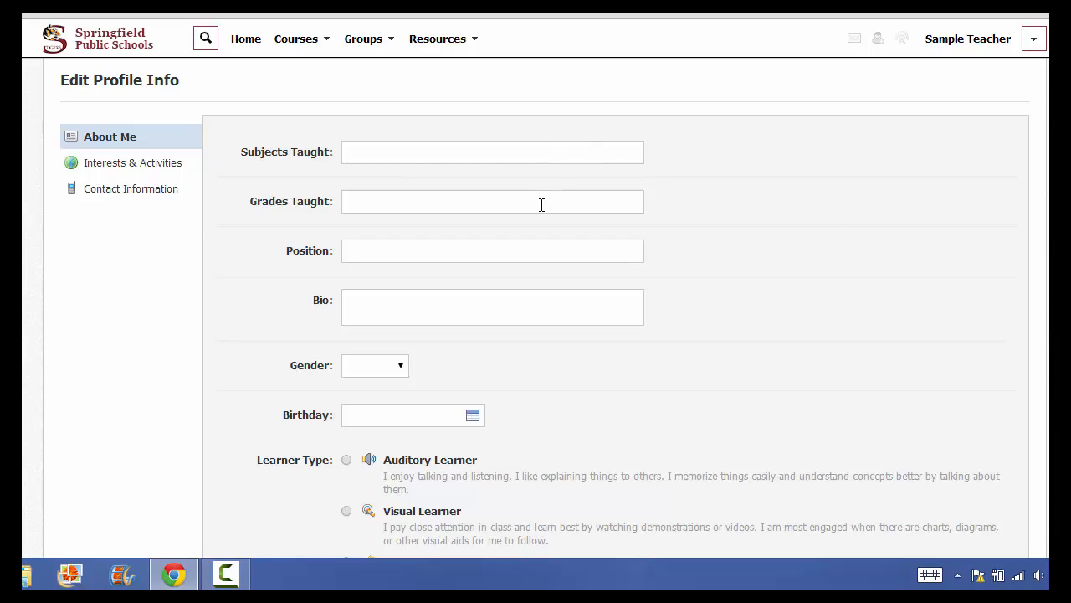
scroll(568, 364, down, 2)
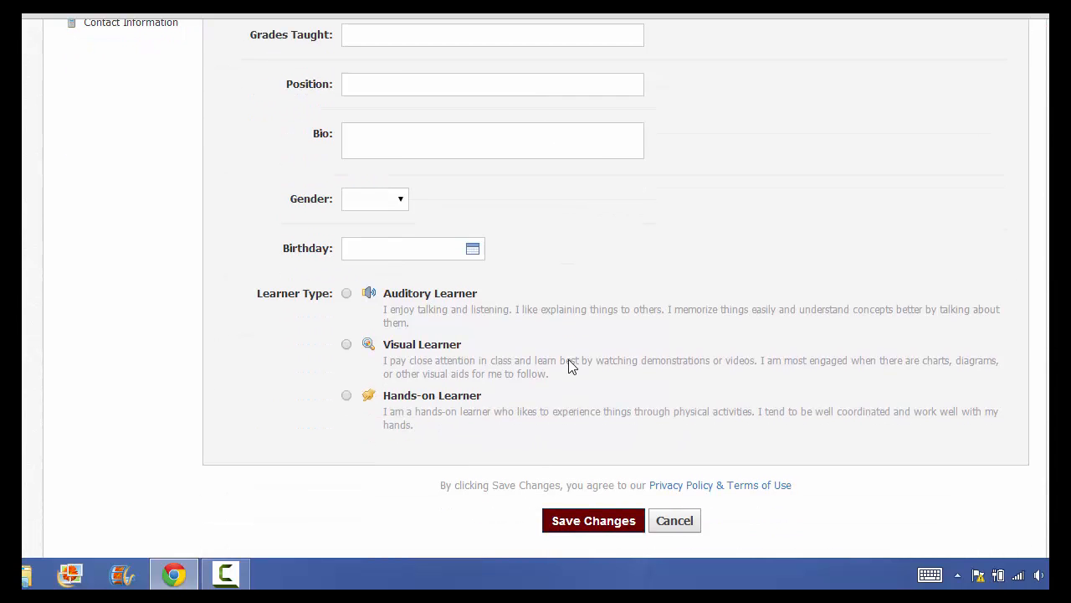
scroll(568, 366, up, 1)
scroll(567, 365, down, 2)
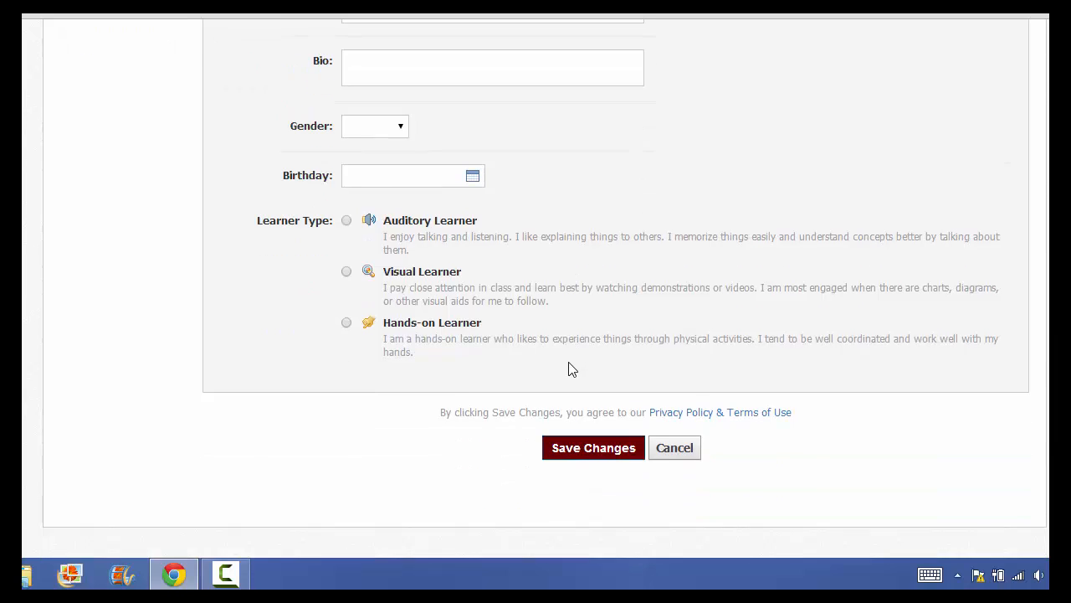
scroll(645, 289, up, 3)
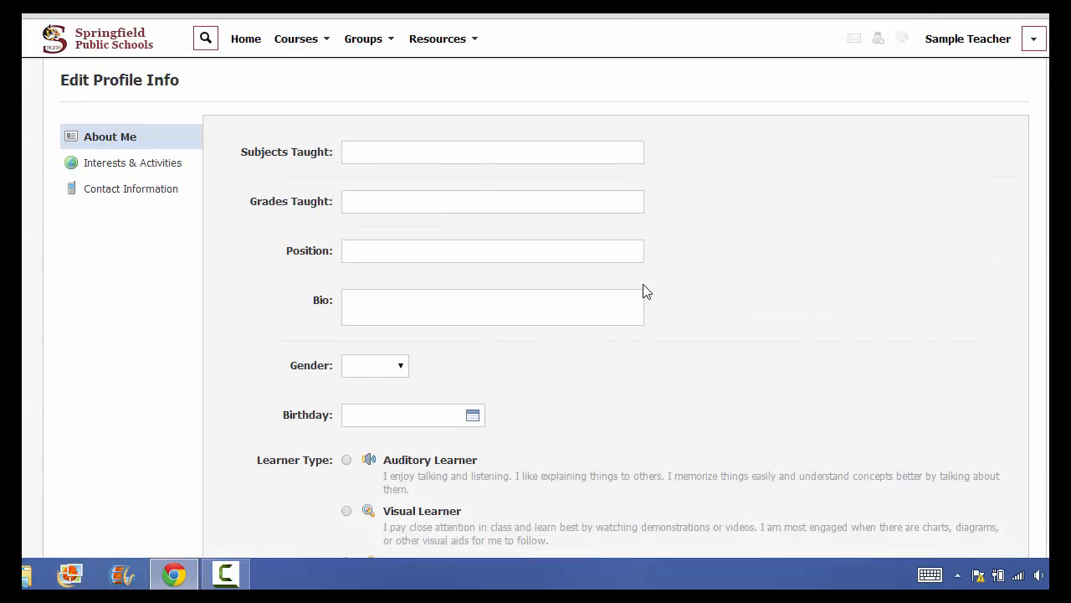
click(134, 168)
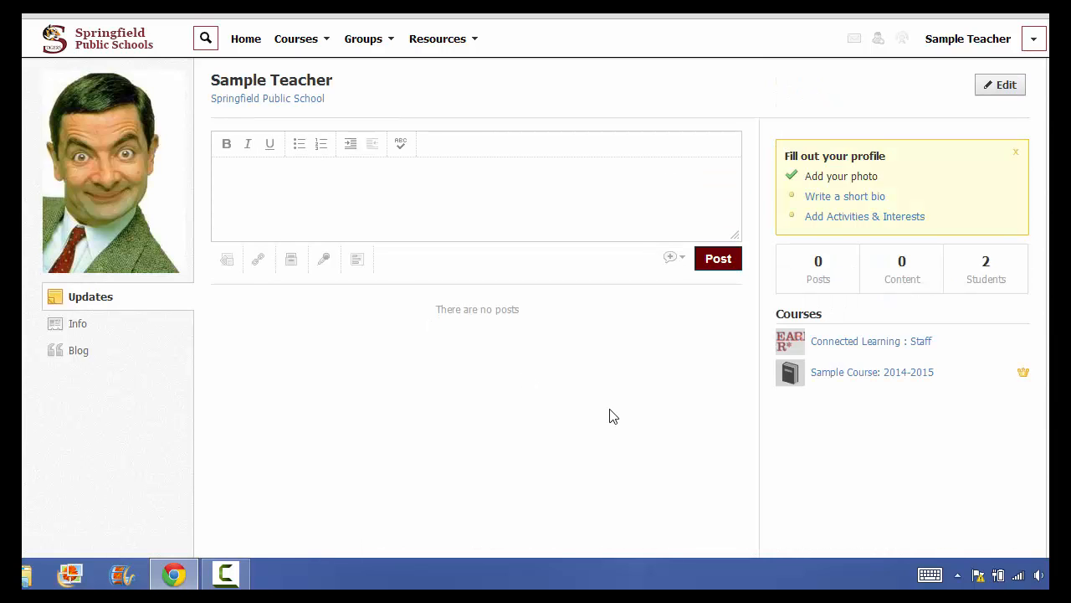
Open the account's notification settings and check the email options offered for posted course updates.
click(1035, 42)
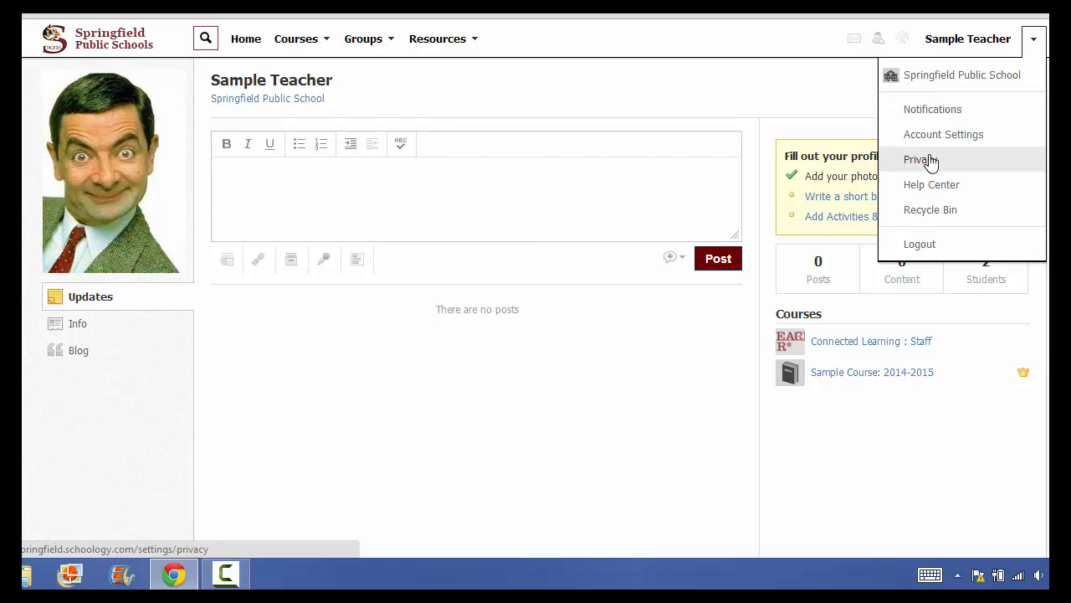
click(935, 111)
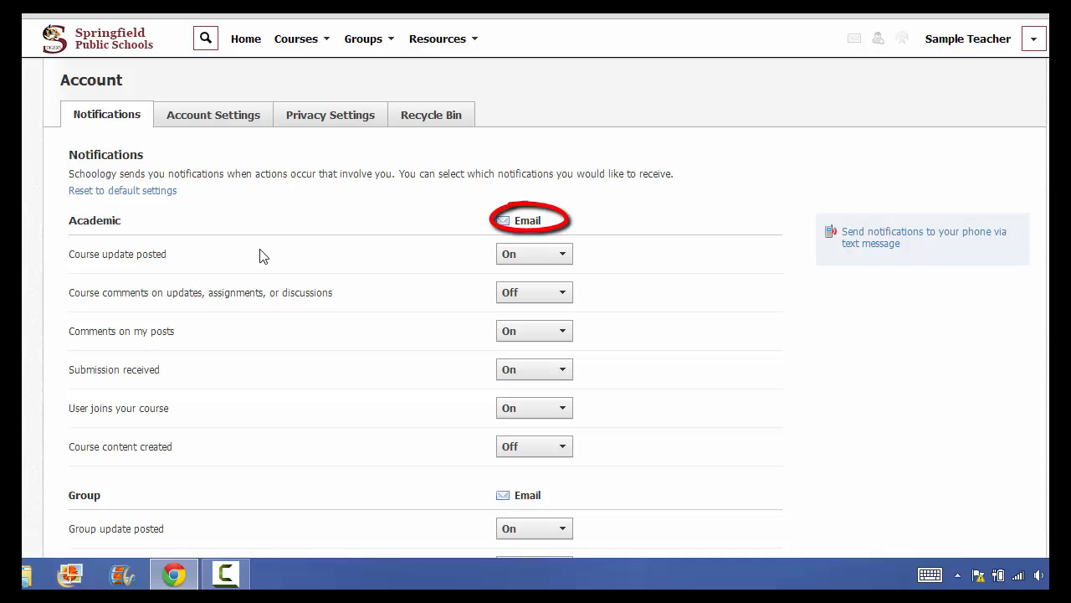
click(530, 265)
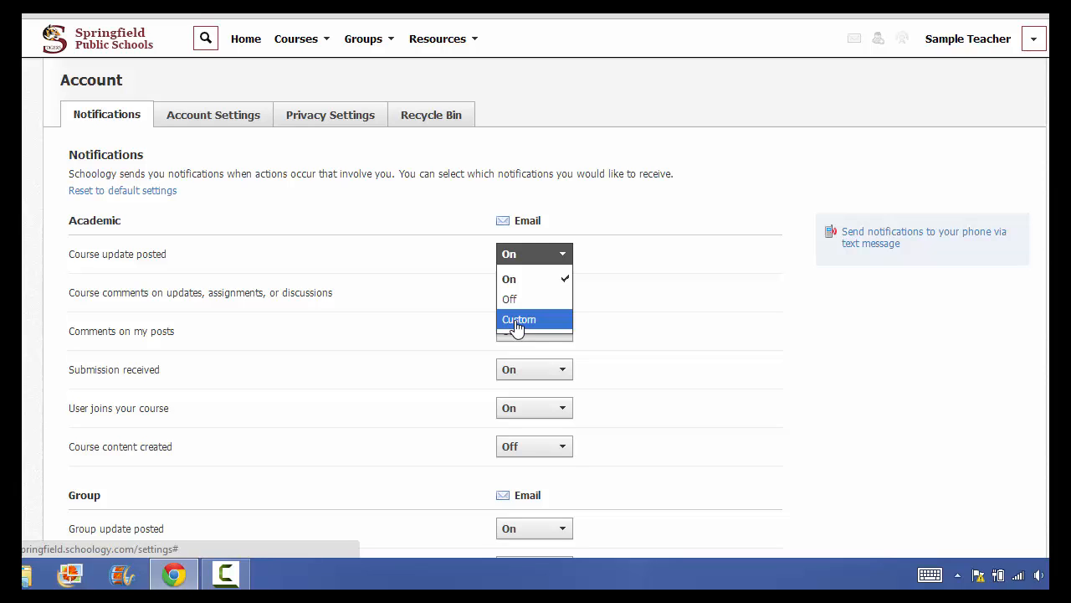
click(429, 220)
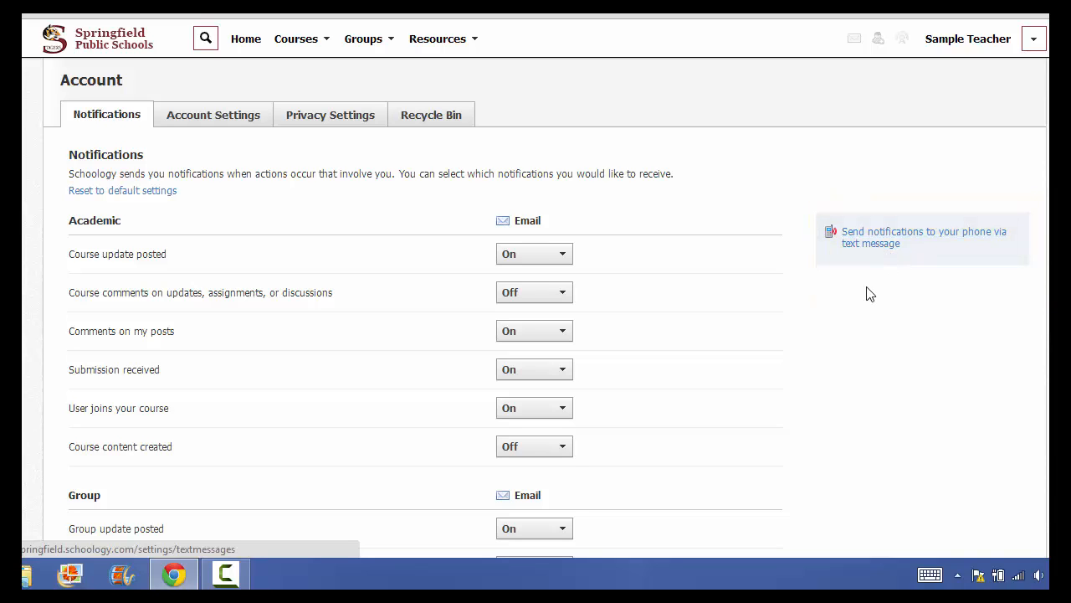
Review the Group, School and Personal email notification settings down to the end of the page.
scroll(725, 419, down, 2)
scroll(727, 418, down, 2)
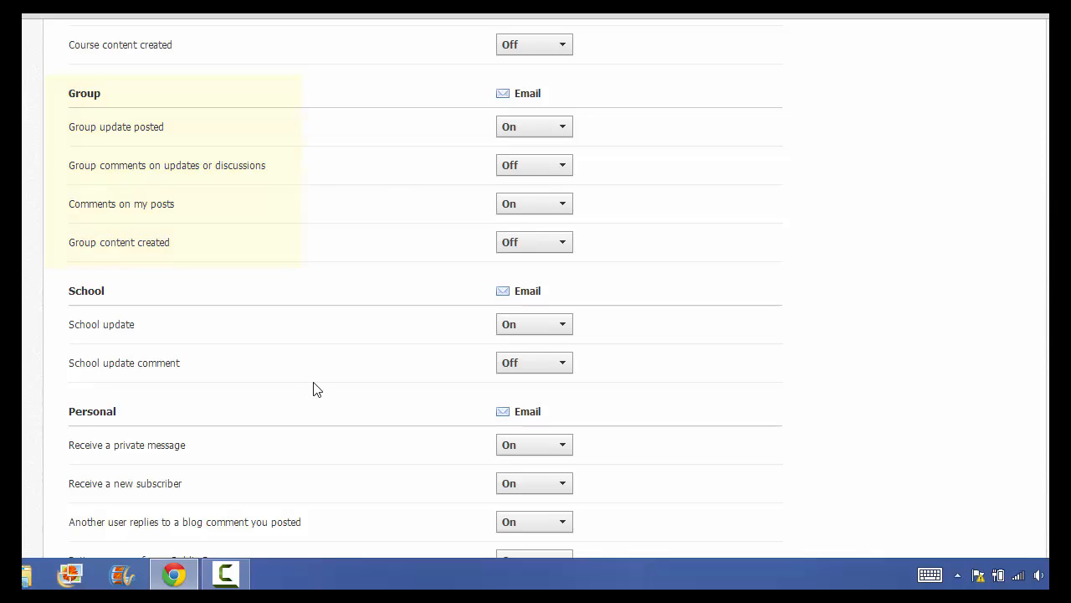
scroll(315, 387, down, 1)
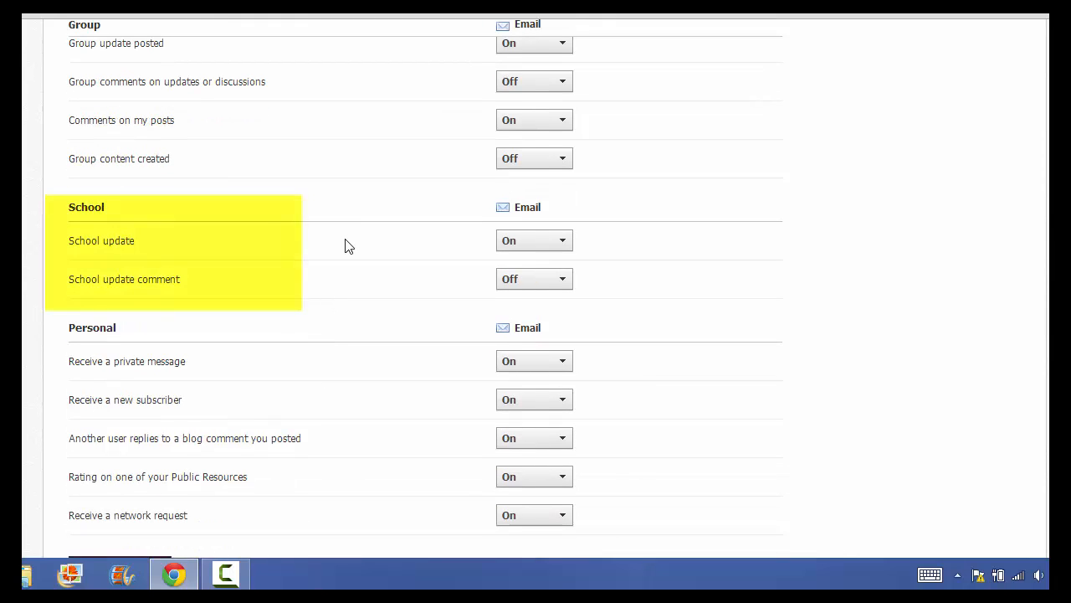
scroll(323, 409, down, 2)
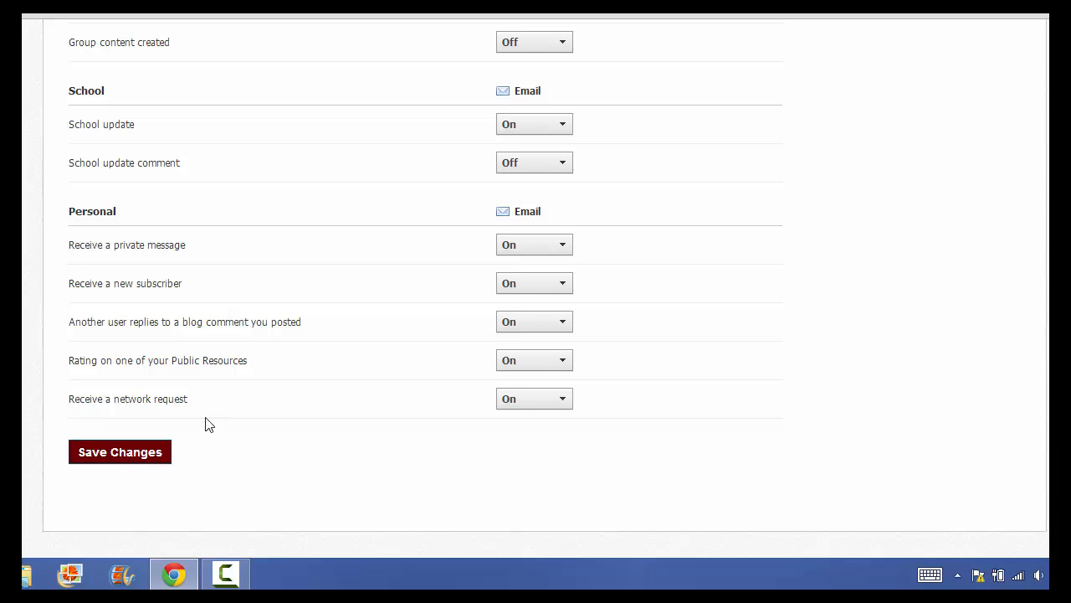
scroll(406, 182, up, 6)
scroll(407, 188, up, 1)
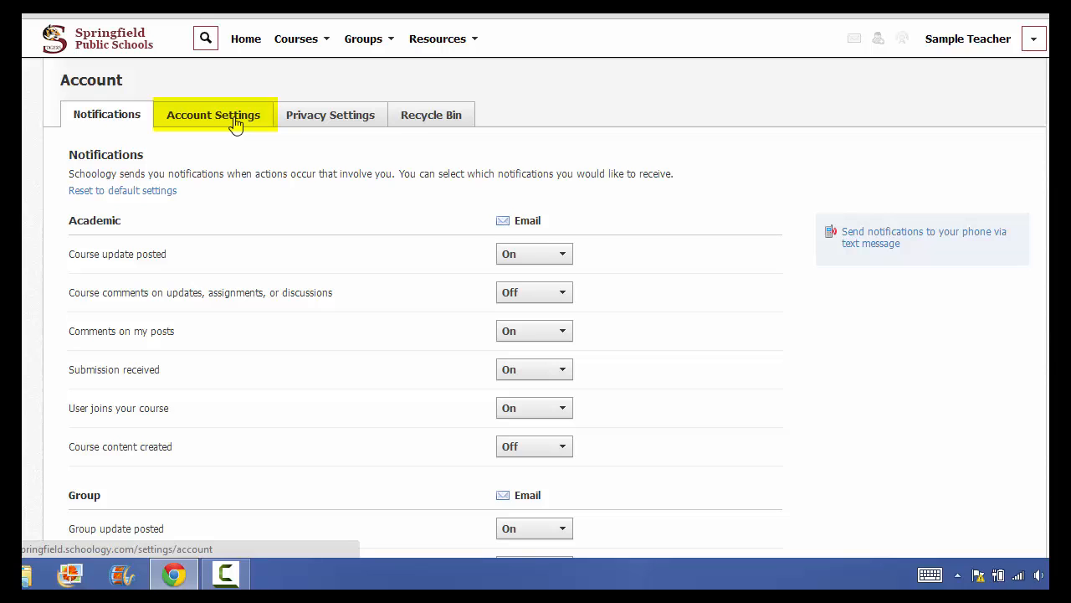
Open the account settings and review the account info, external account connections, calendar sharing, and account linking and merging options.
click(1035, 41)
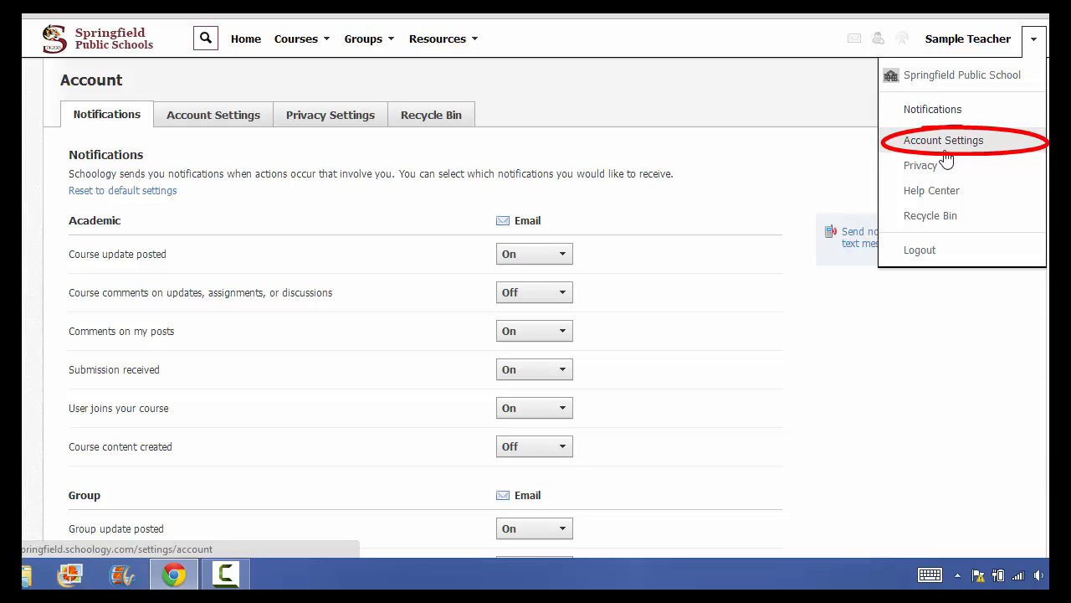
click(217, 120)
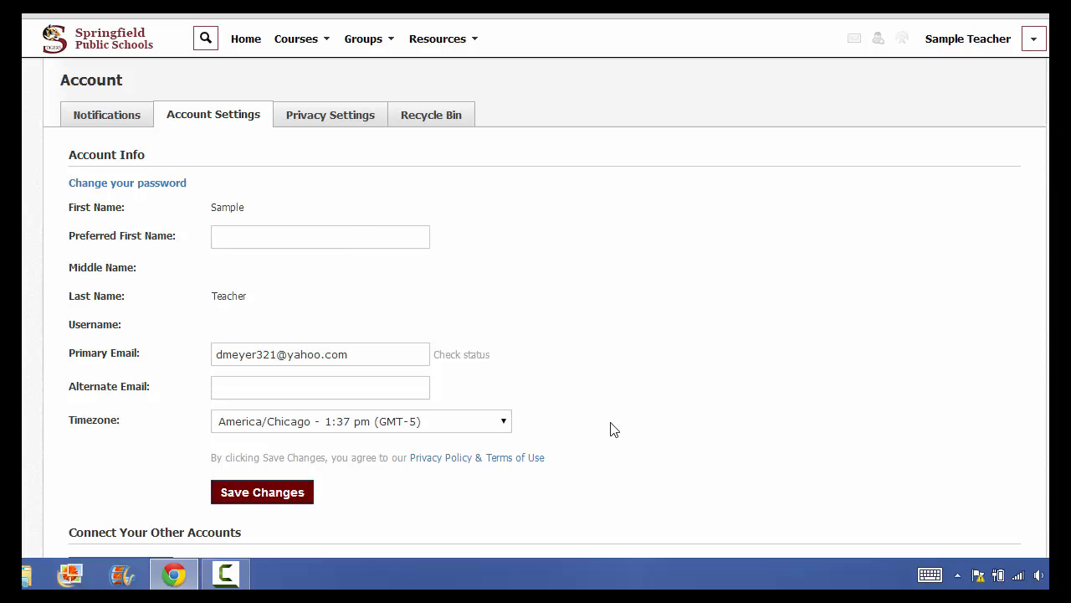
scroll(610, 430, down, 3)
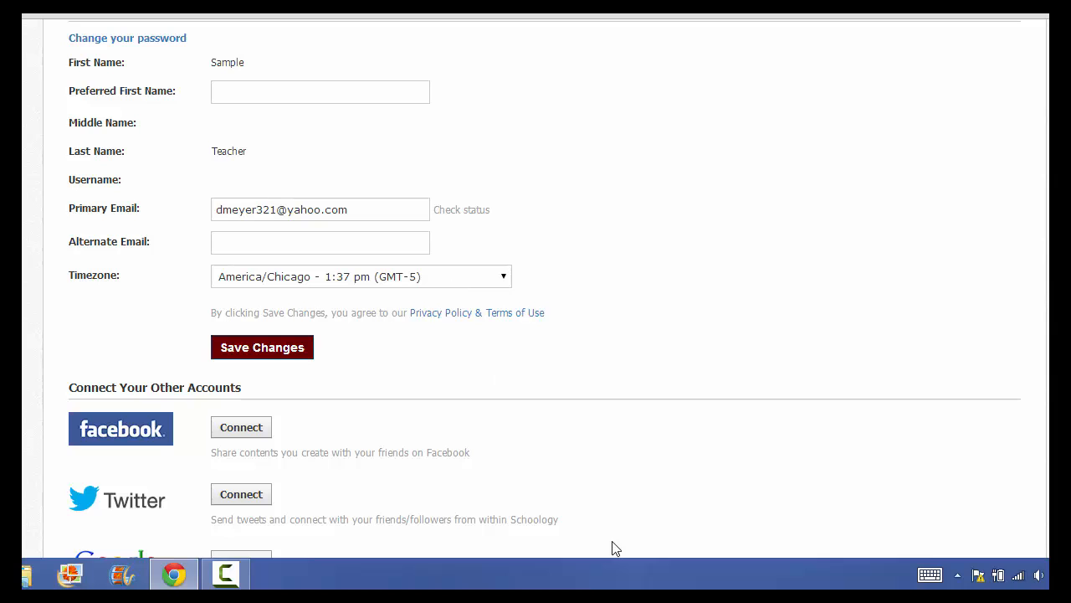
scroll(628, 514, down, 6)
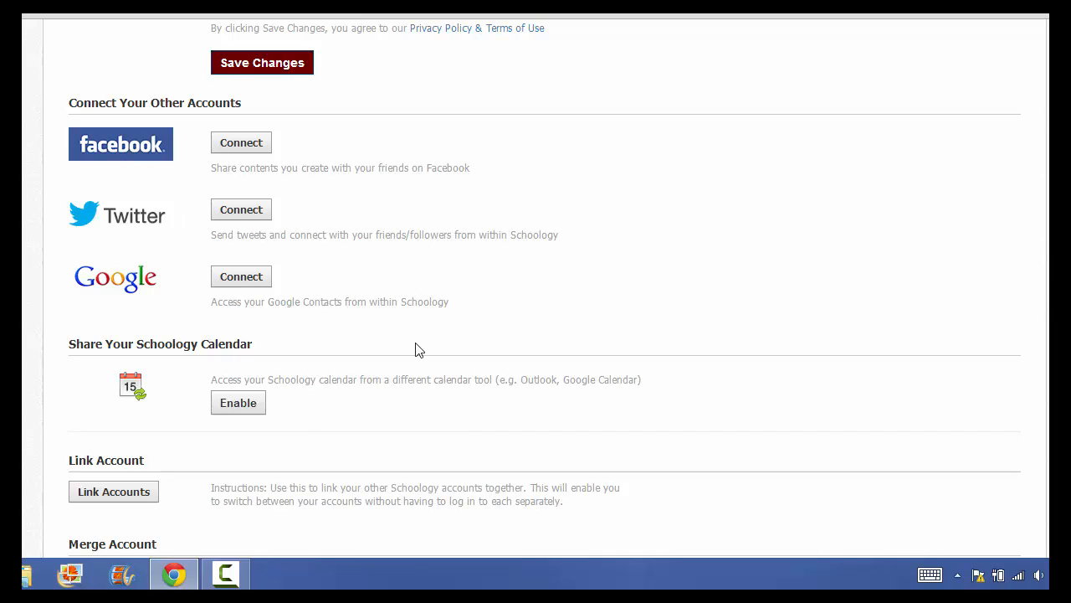
scroll(726, 398, down, 1)
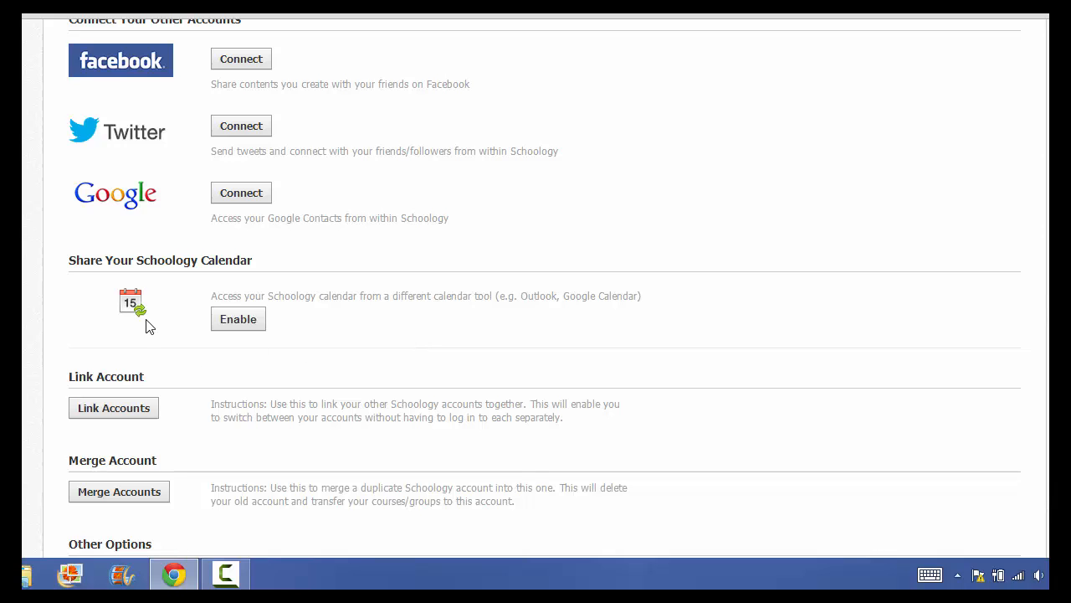
Review the rest of the account settings down to the File Uploader options.
scroll(772, 456, down, 3)
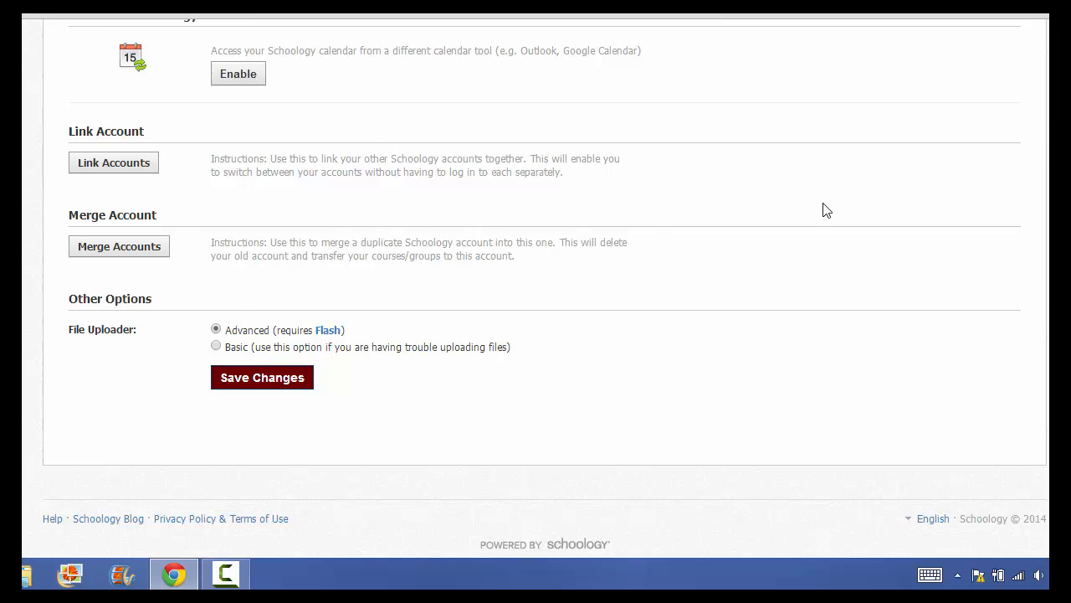
scroll(823, 208, up, 2)
scroll(824, 209, up, 6)
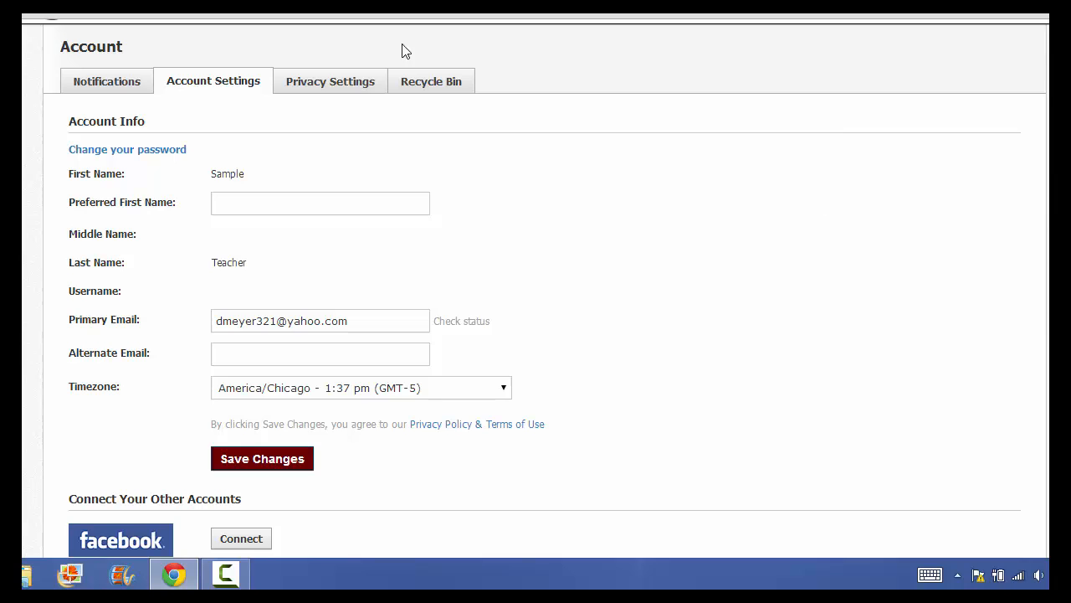
In the privacy settings, try Connections for Profile visibility, set it to No One, and limit Your Blog to Connections.
click(355, 91)
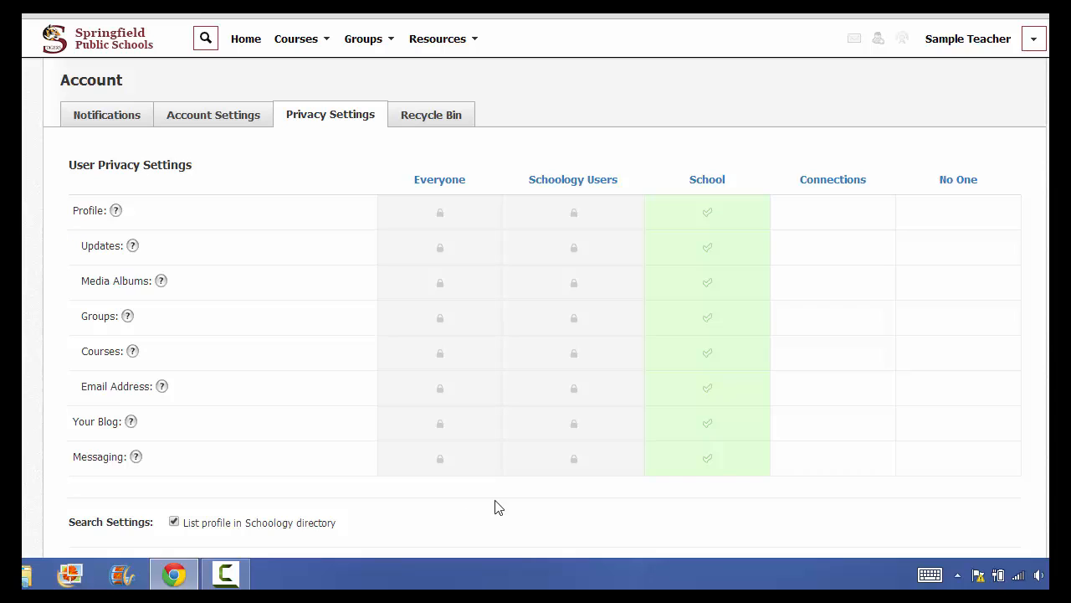
click(835, 219)
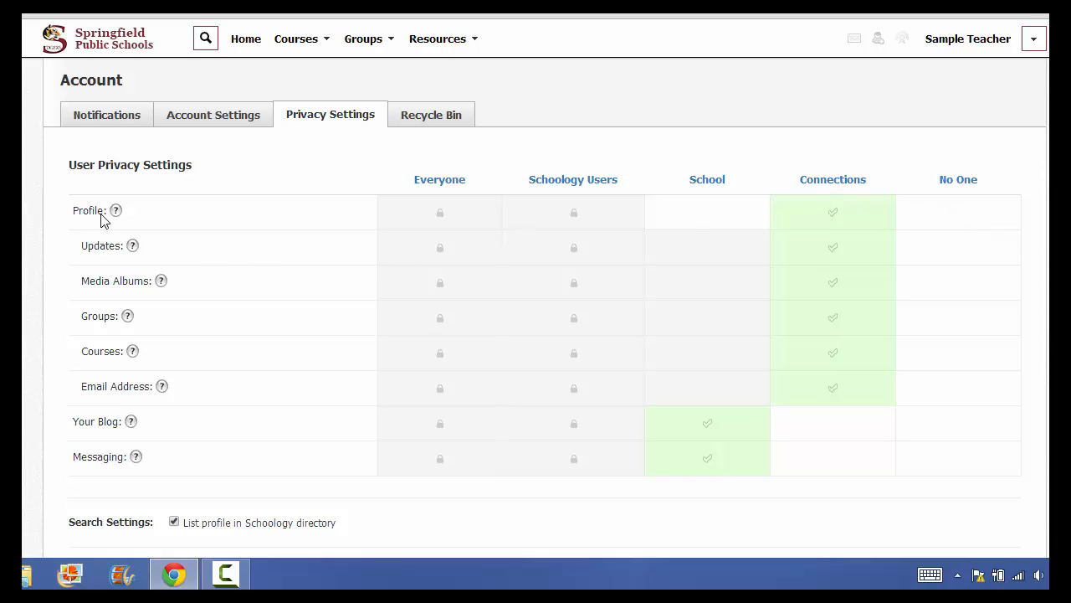
click(940, 227)
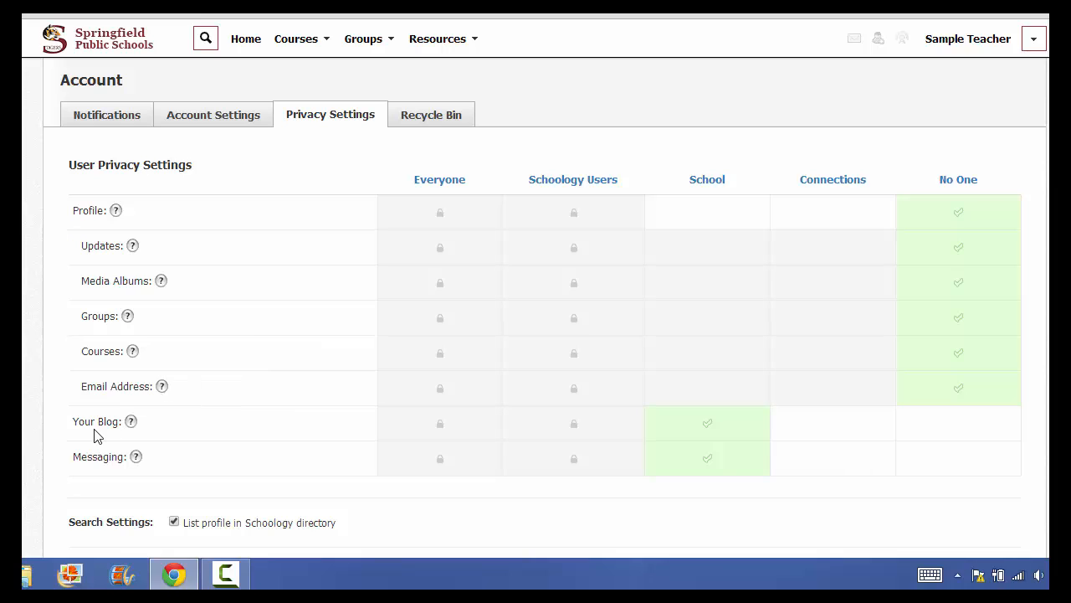
click(821, 439)
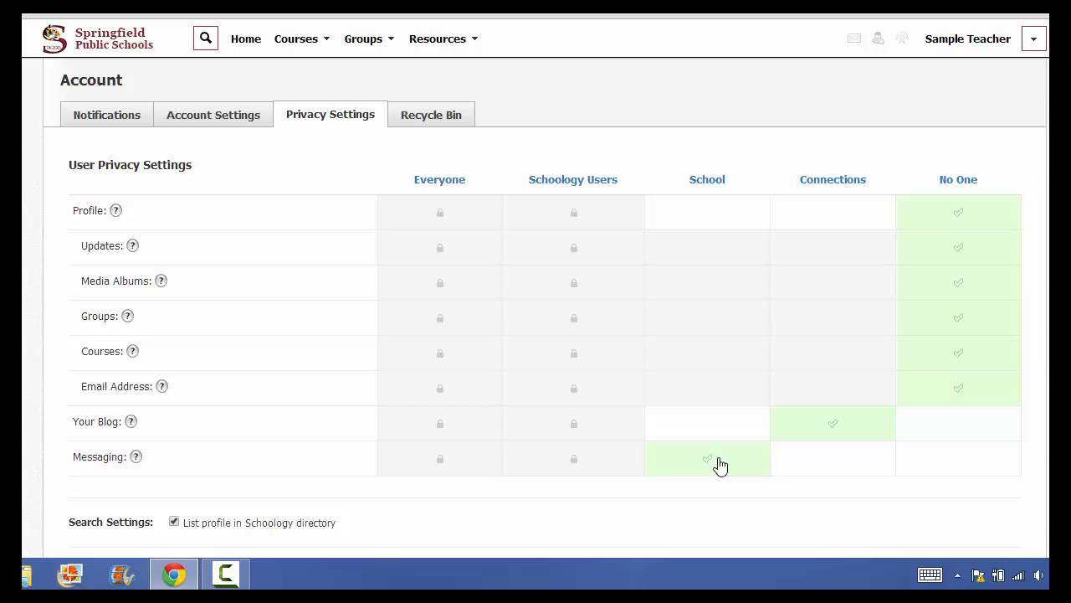
scroll(720, 466, down, 3)
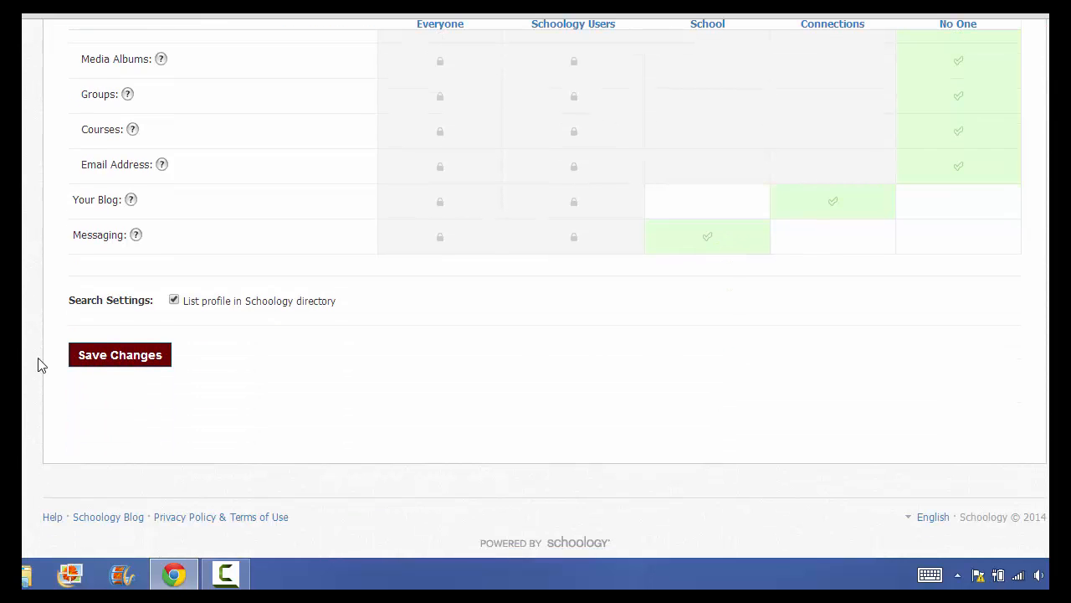
scroll(244, 136, up, 3)
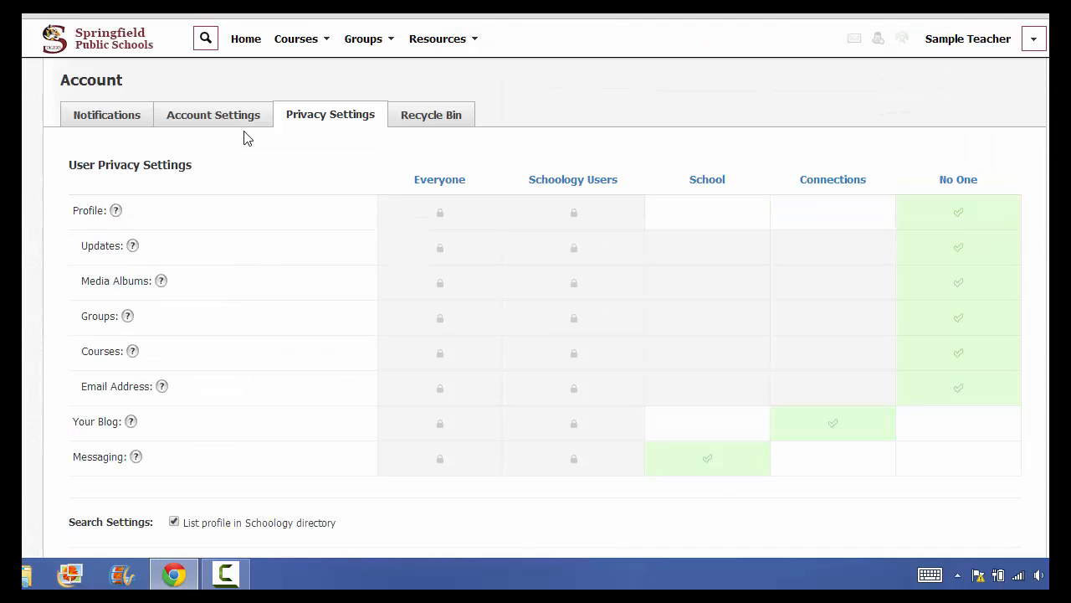
View the account's recycle bin and open the Help Center to see the school's support contacts and help resources.
click(449, 119)
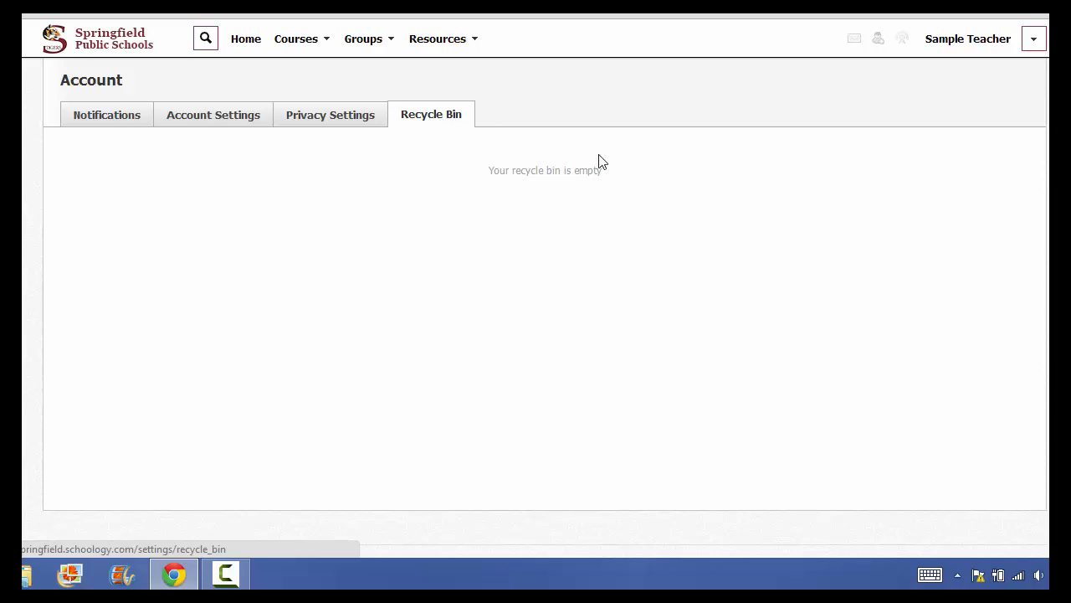
click(1038, 48)
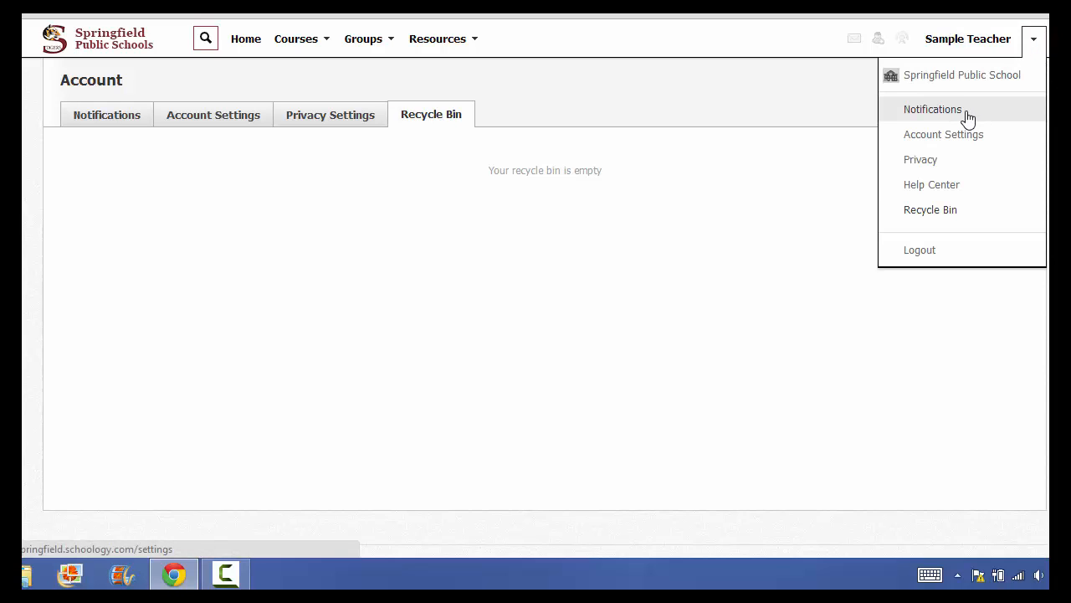
click(944, 195)
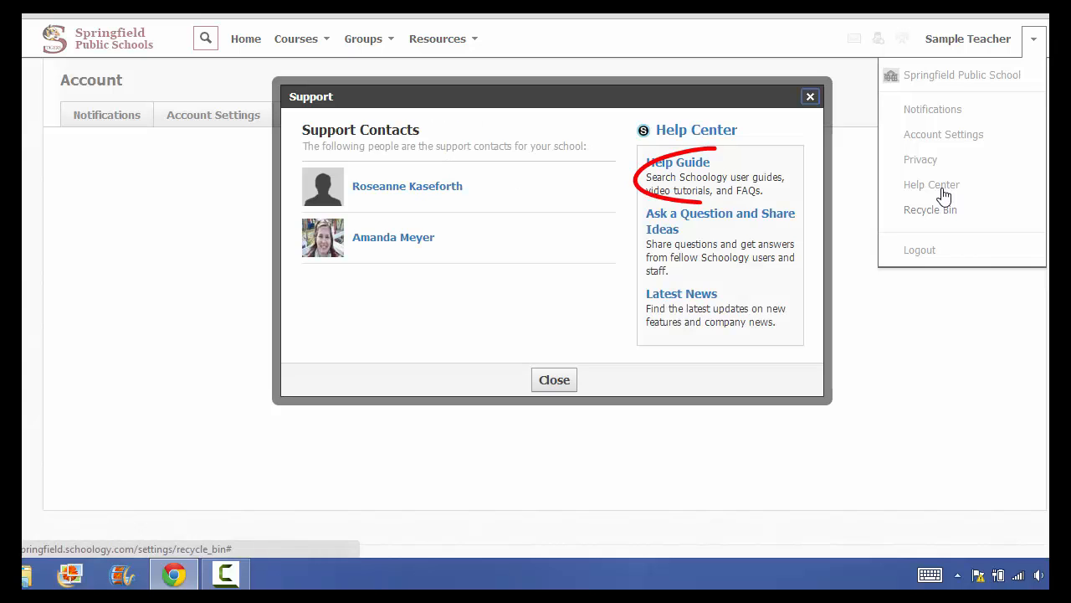